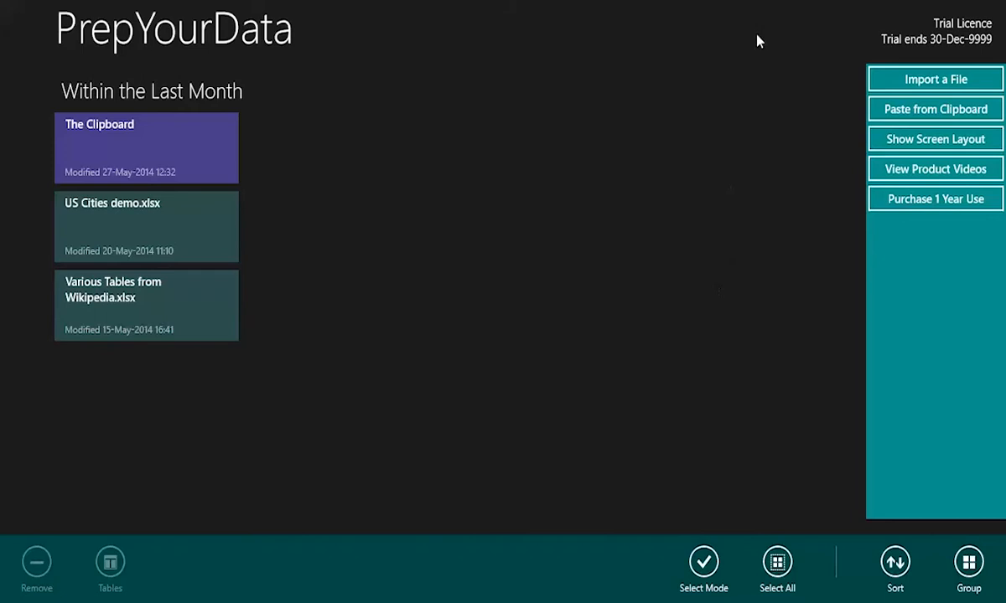
Import the file dates data clean.xlsx and open its table
click(925, 82)
click(147, 172)
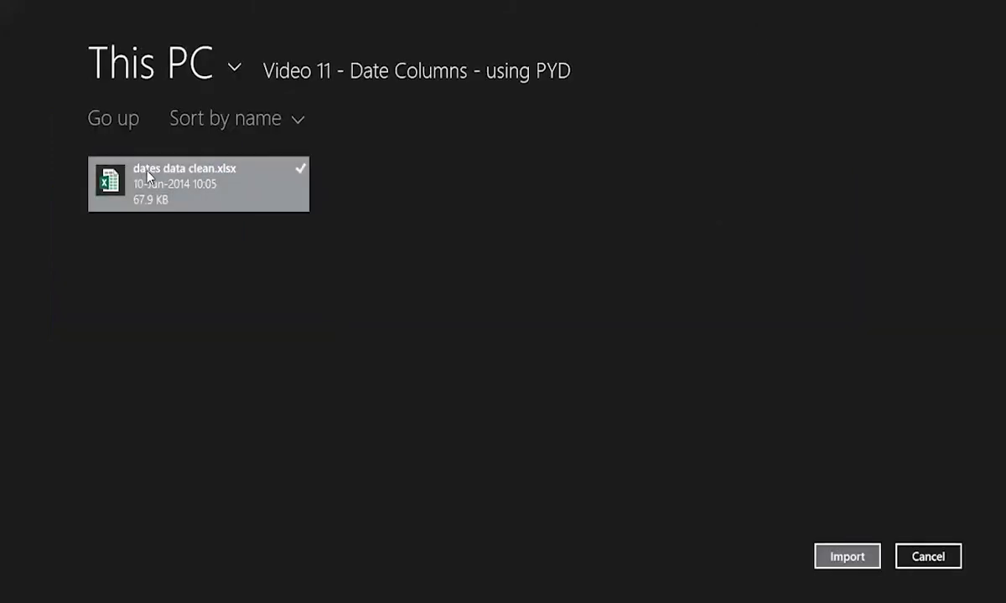
click(845, 558)
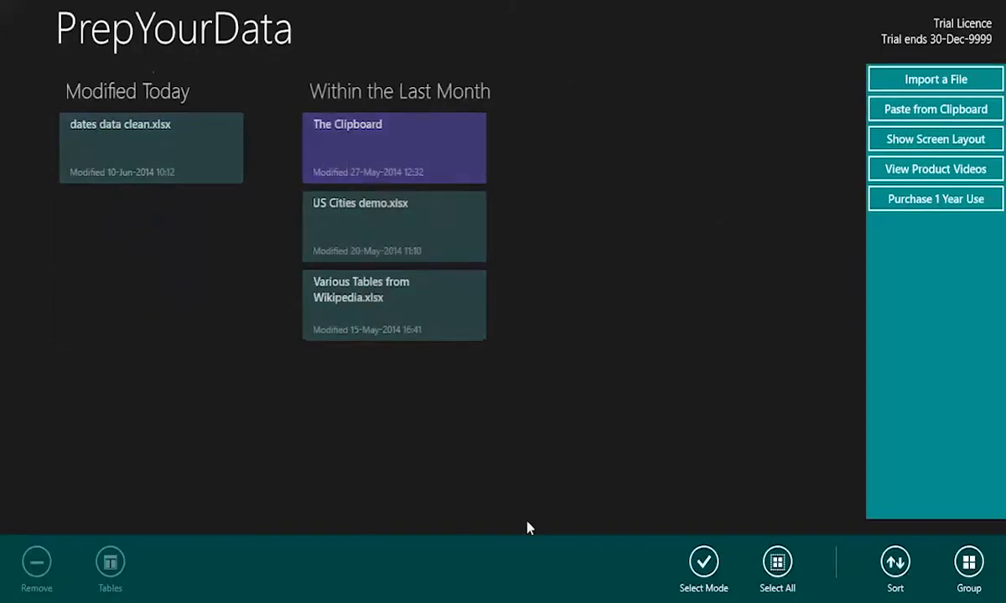
click(188, 159)
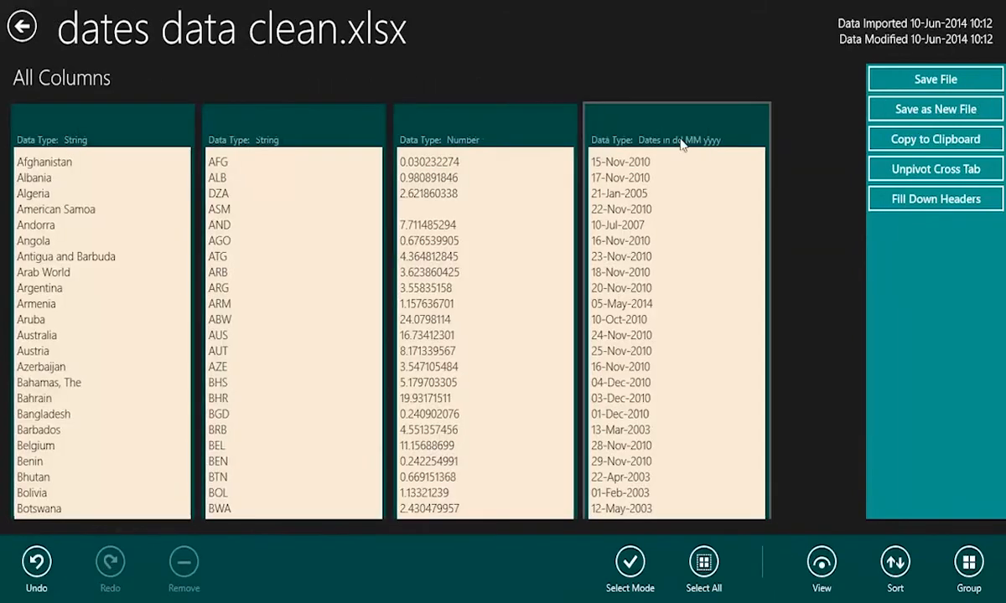
Add a date part column named Year to the Event Date data, using only the four-digit year
click(680, 144)
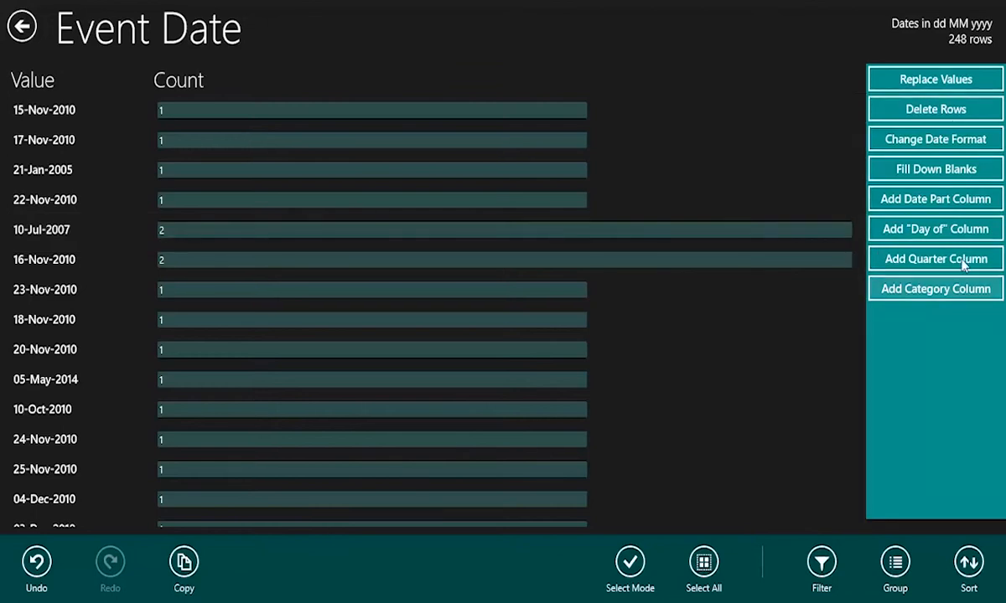
click(953, 204)
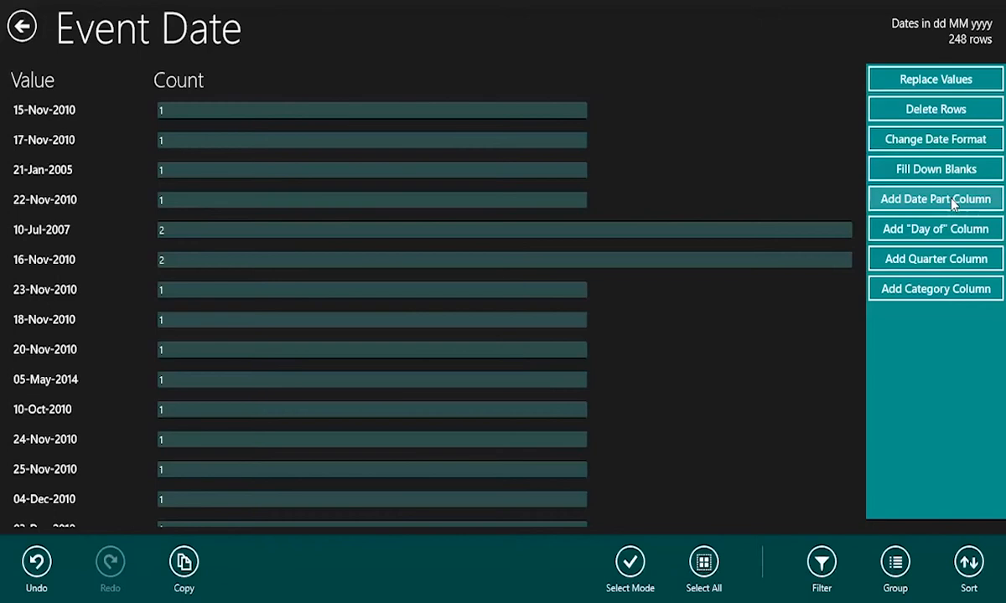
click(952, 204)
click(732, 130)
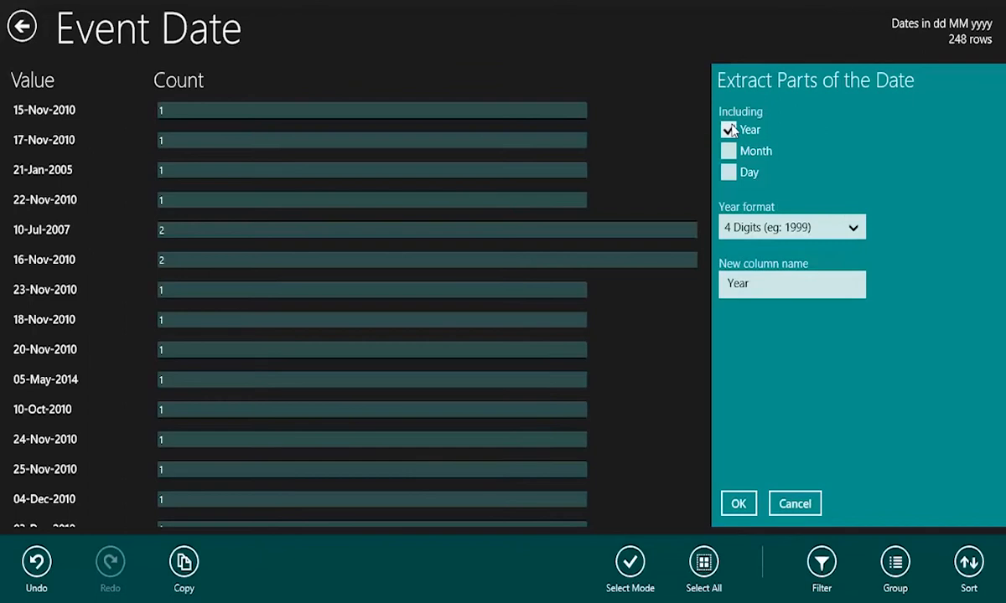
click(737, 504)
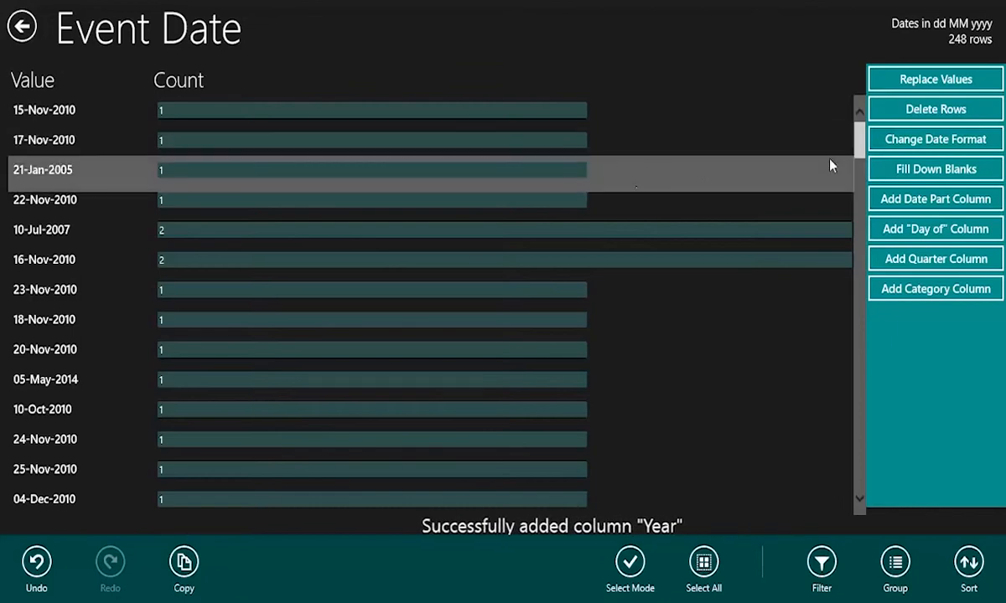
Add a Year Month date part column with four-digit years, two-digit months and a / separator
click(874, 191)
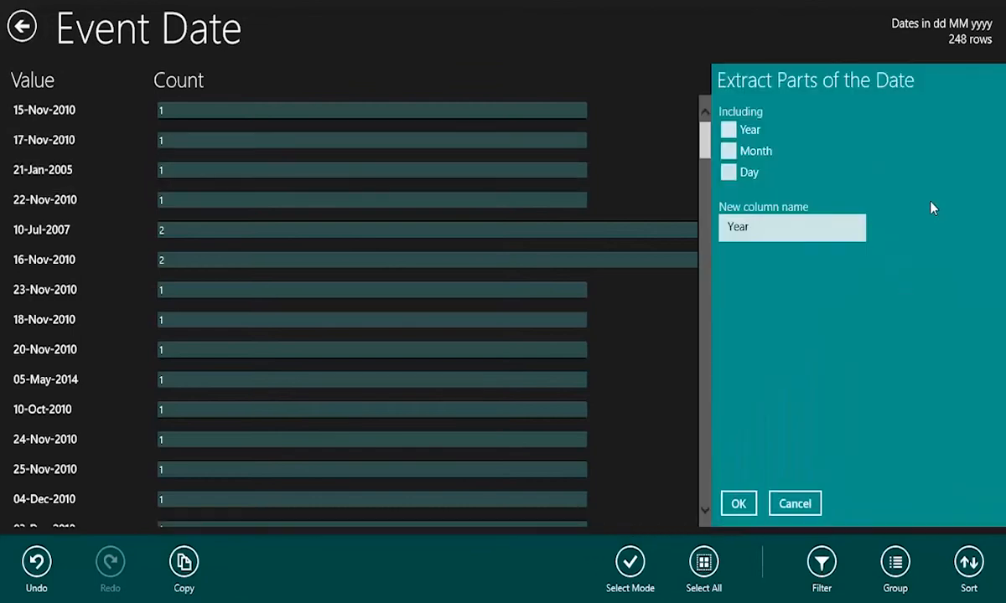
click(728, 130)
click(727, 151)
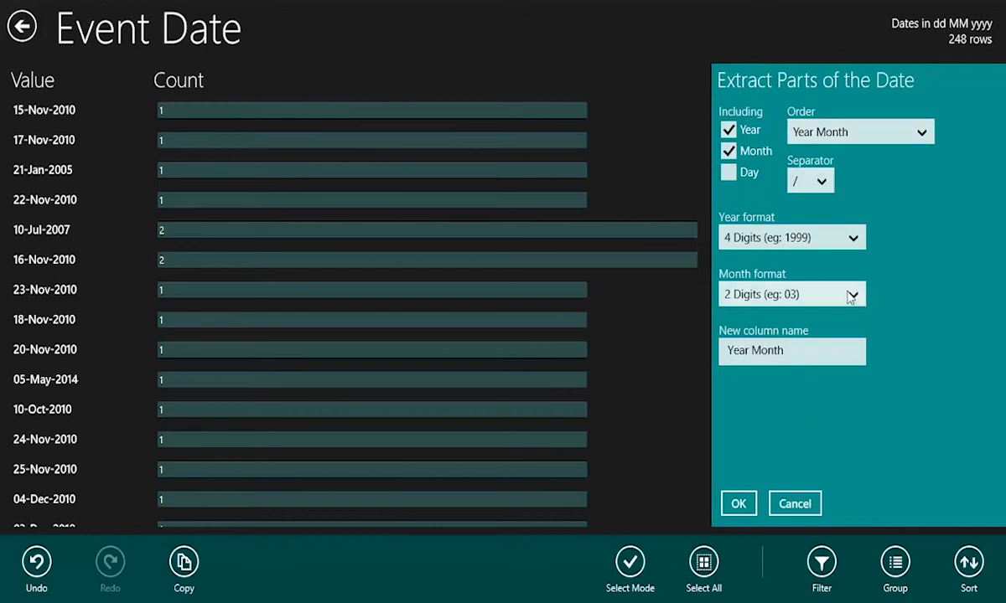
click(738, 503)
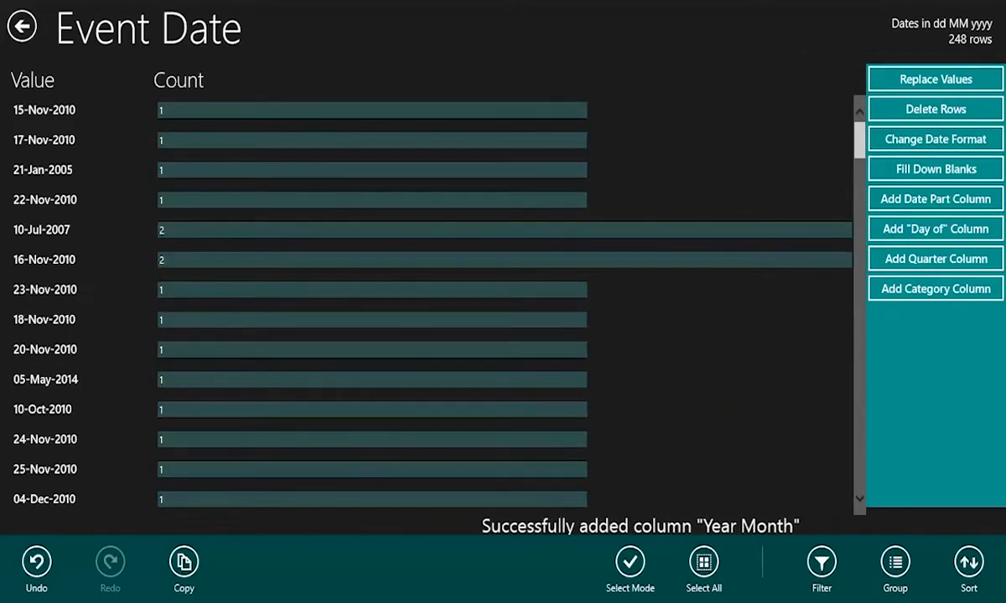
Add a Day of Year column and a Day of Week Name column based on Event Date
click(945, 223)
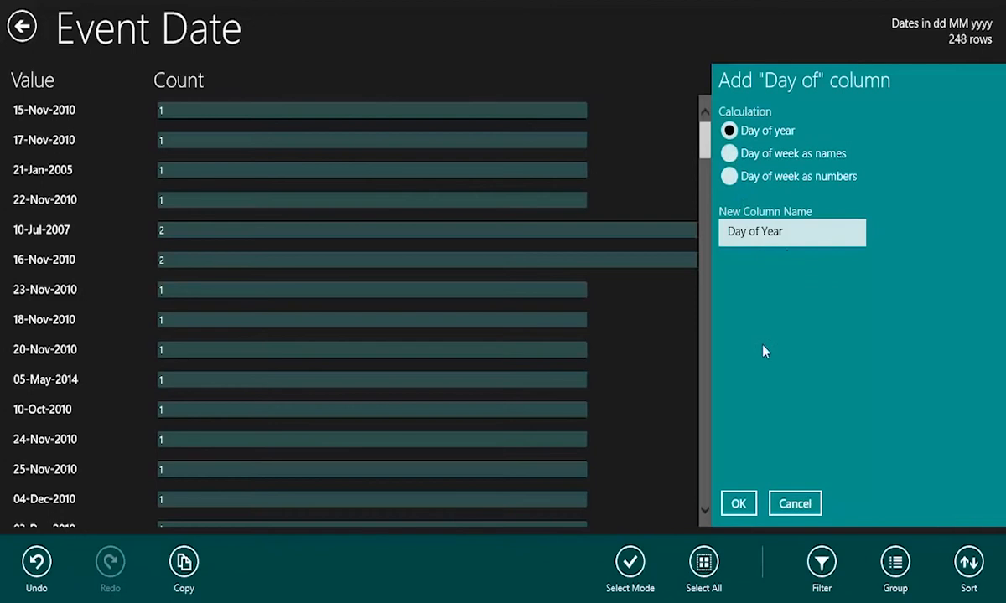
click(738, 504)
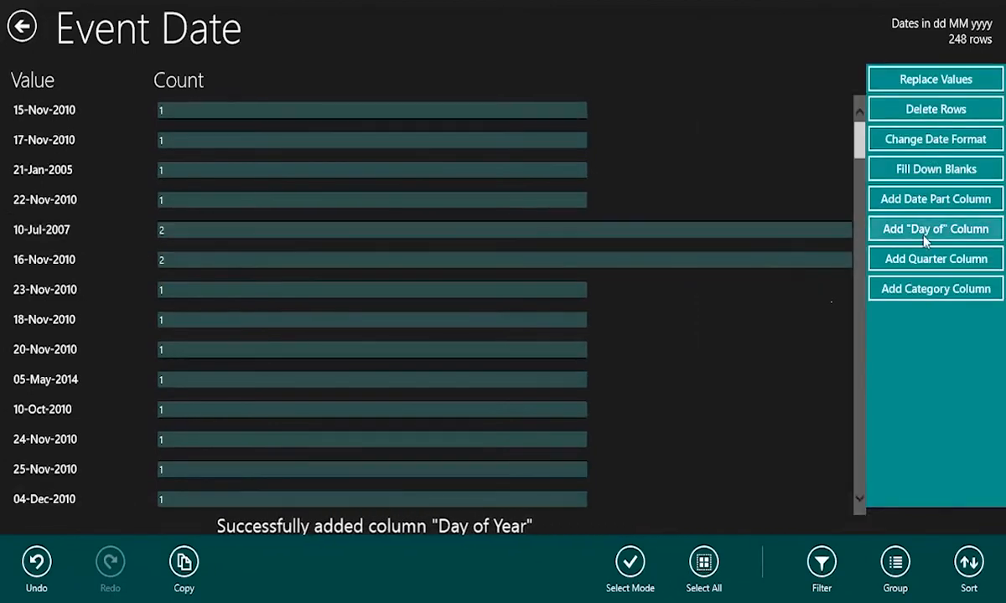
click(870, 224)
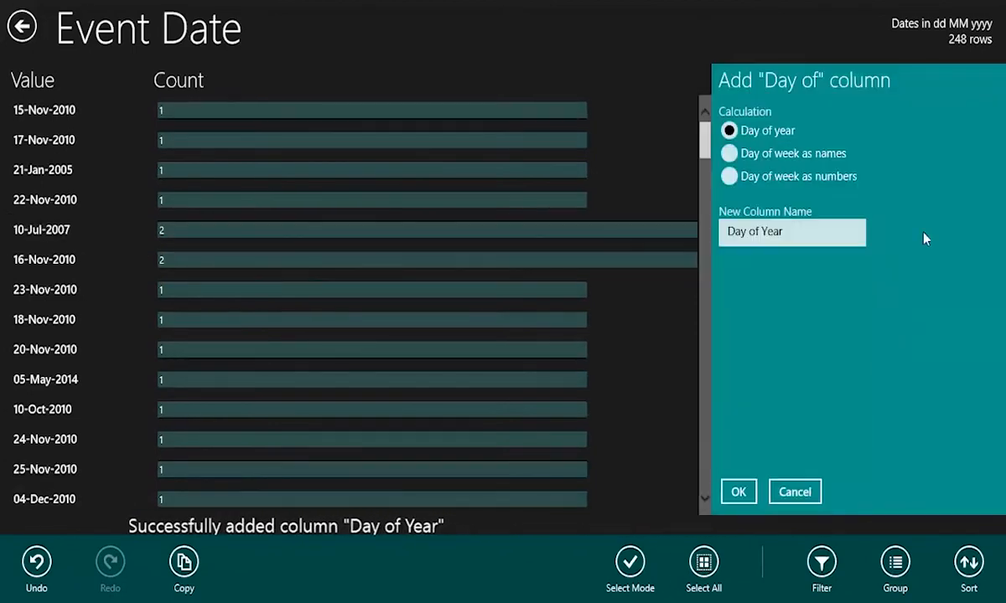
click(729, 154)
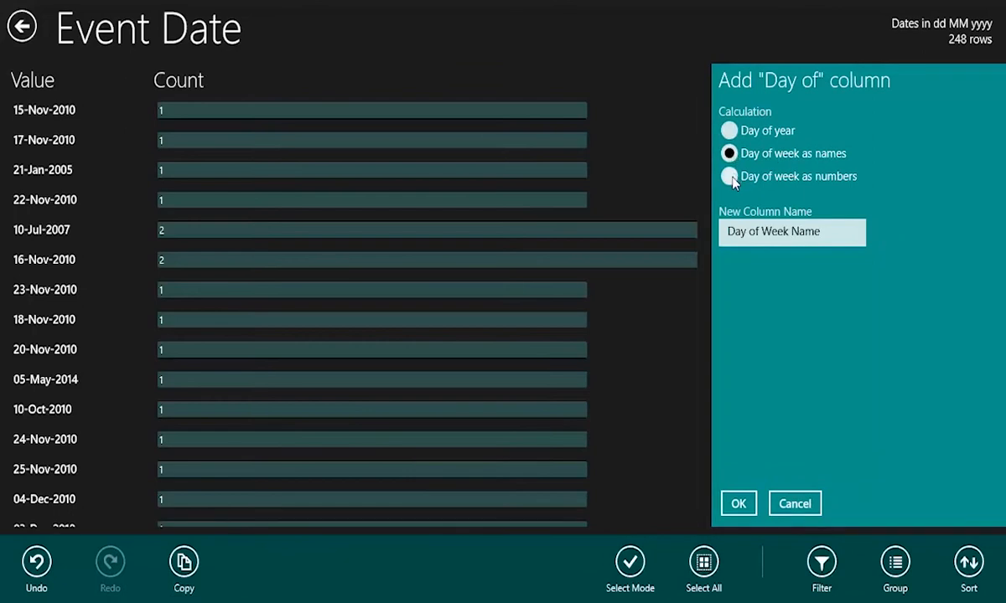
click(739, 504)
Add a Day of Week Number column with weeks starting on Sunday and the first day numbered 0
click(863, 216)
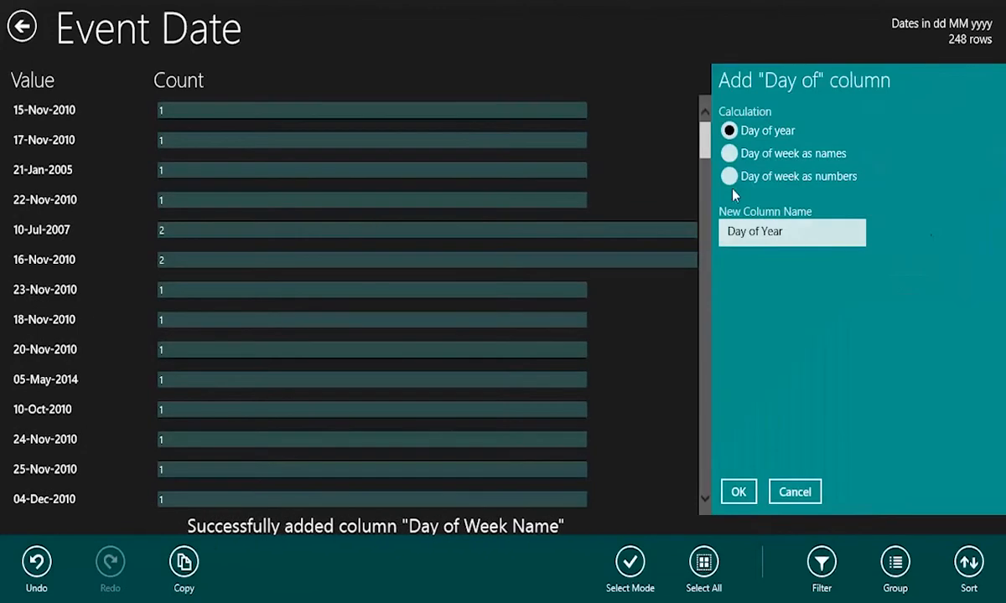
click(729, 175)
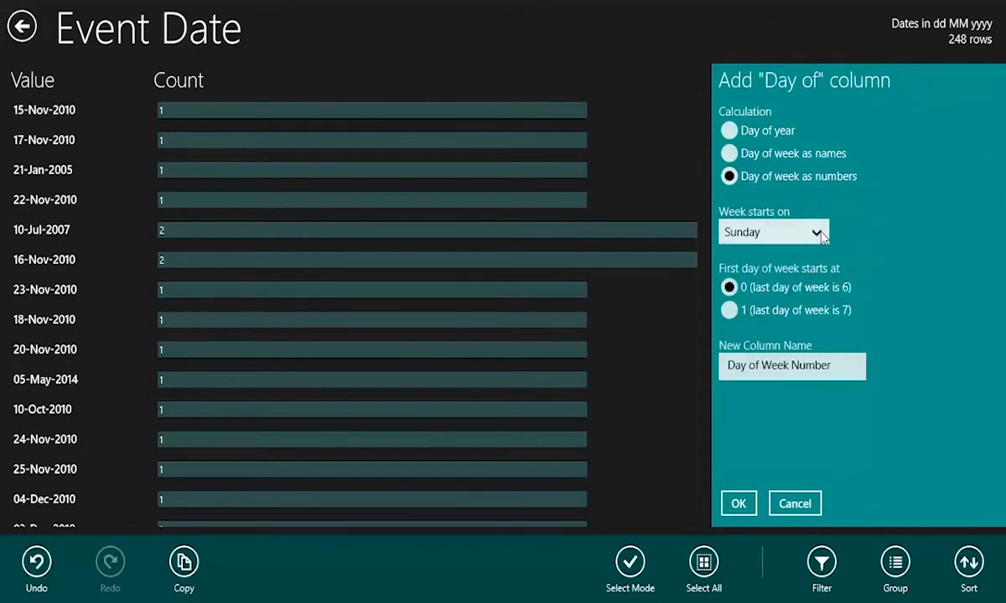
click(819, 233)
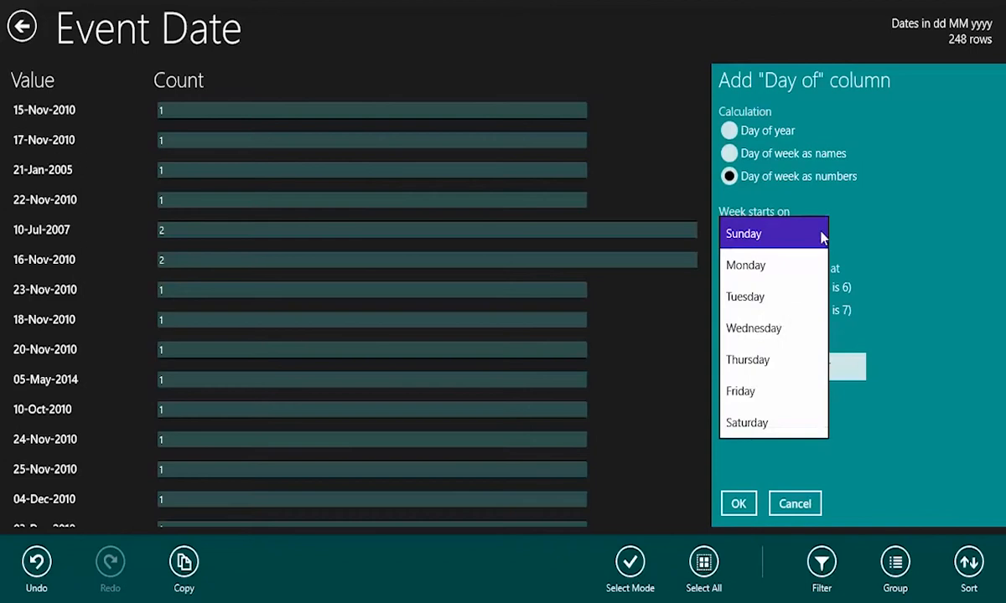
click(922, 238)
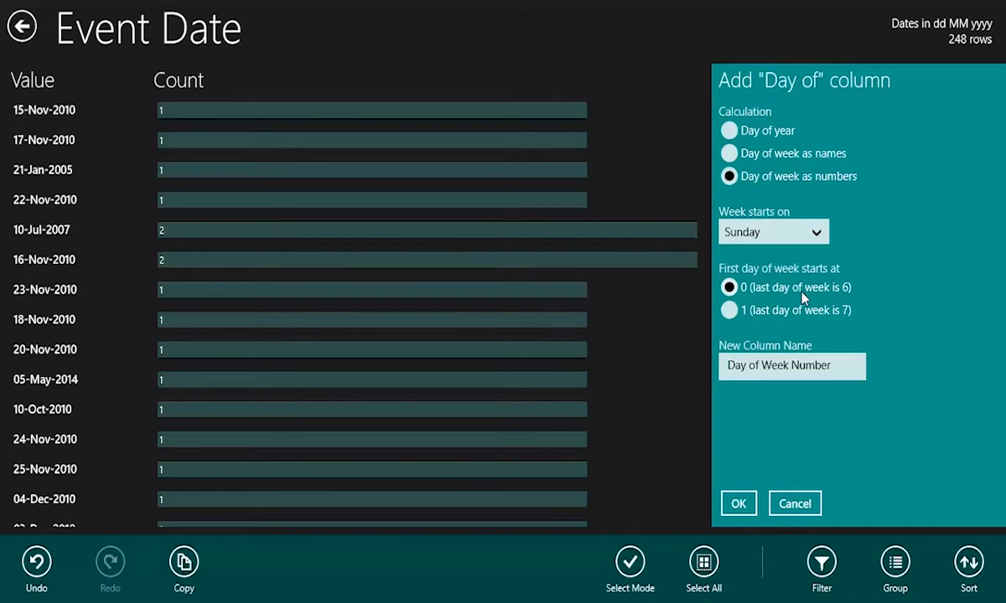
click(741, 506)
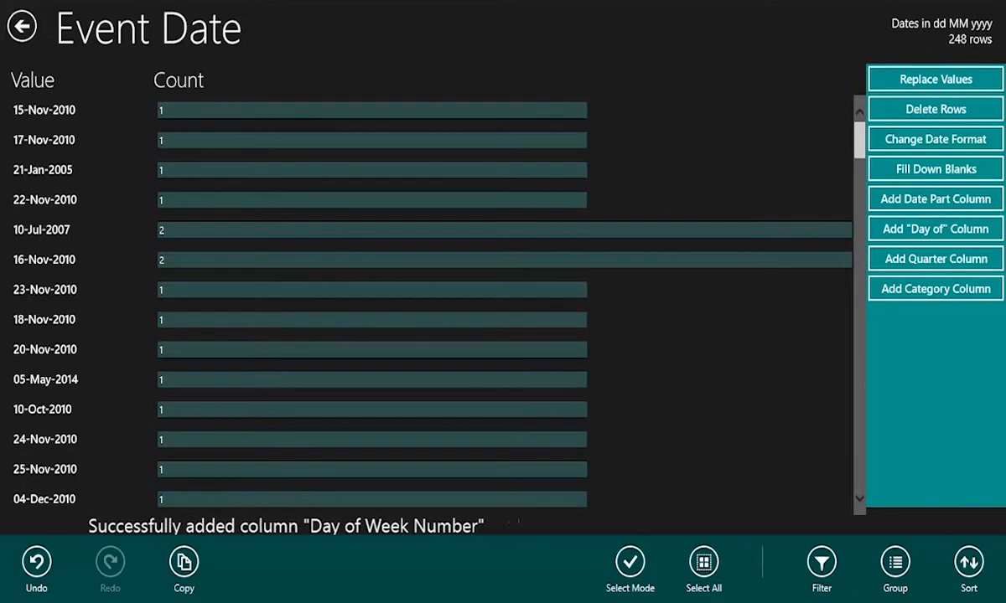
Add a calendar Year Quarter column with two-digit quarters, four-digit years, December year end, prefix Q and separator /
click(937, 260)
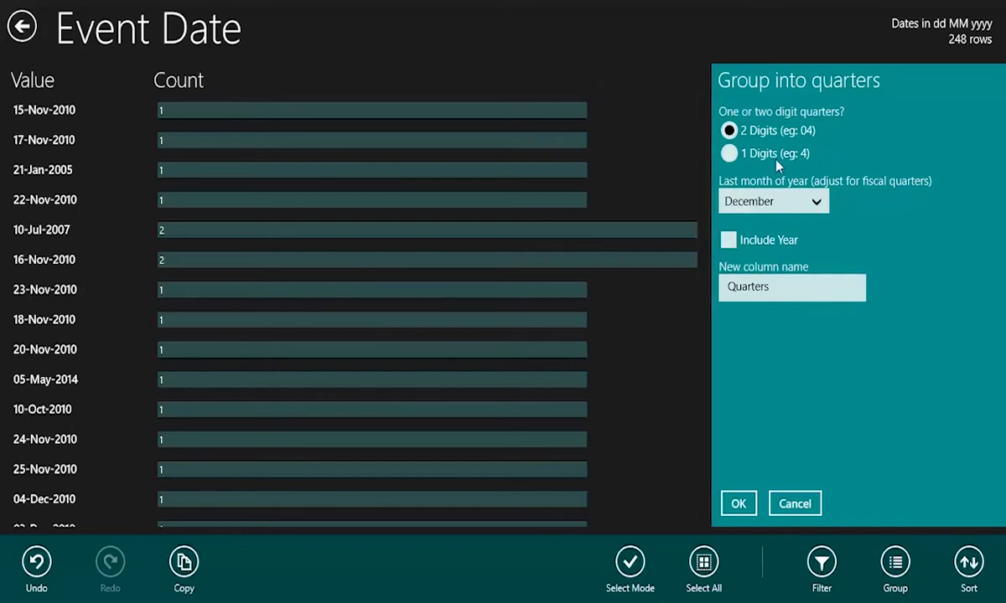
click(729, 241)
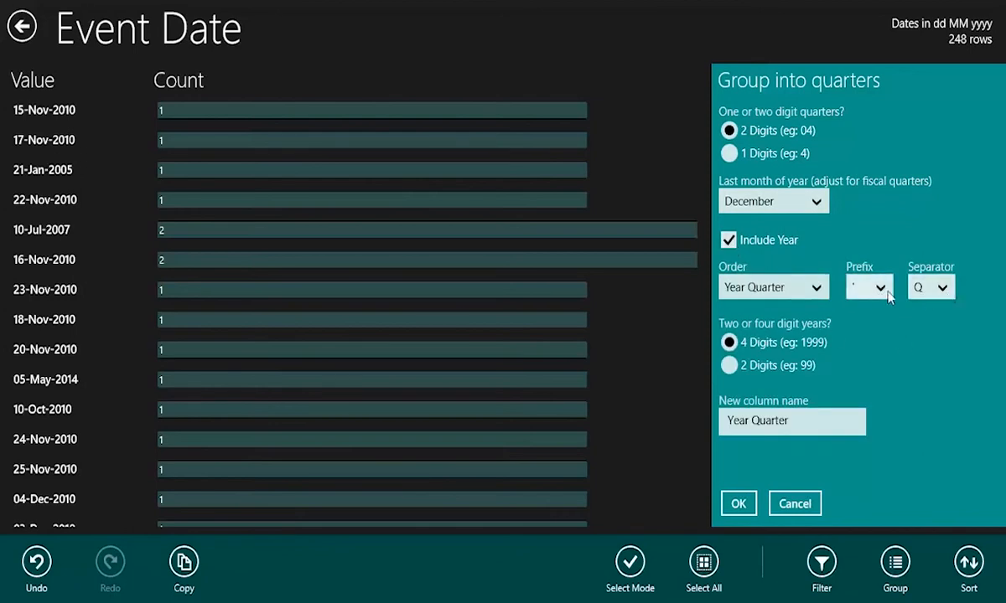
click(930, 288)
click(928, 358)
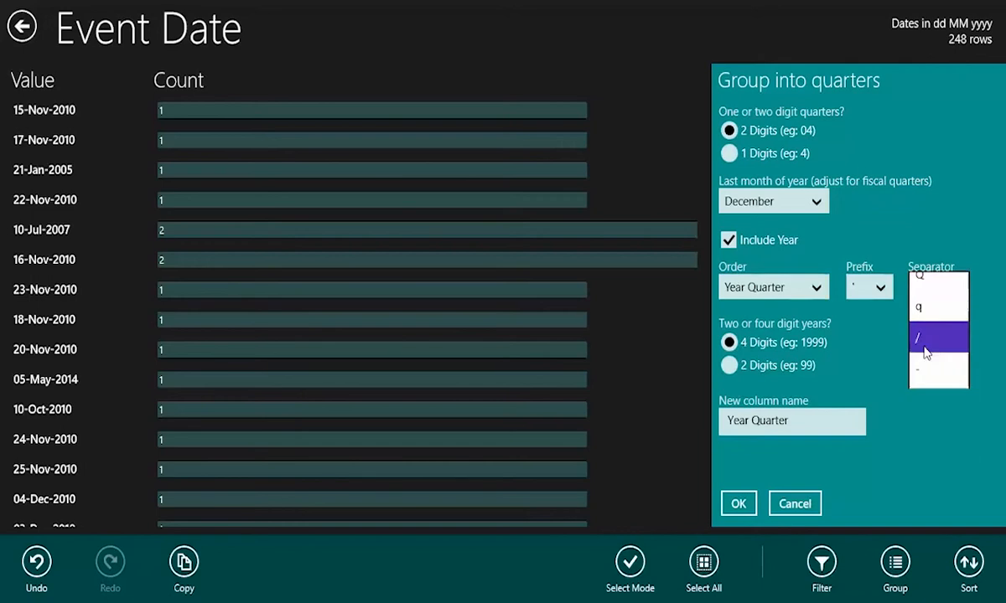
click(871, 287)
click(860, 322)
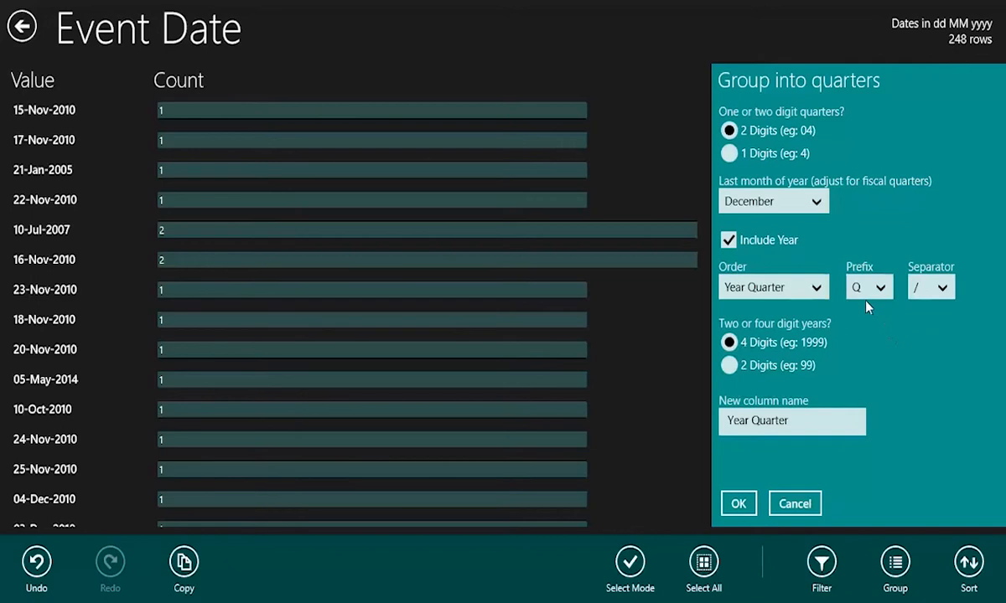
click(738, 504)
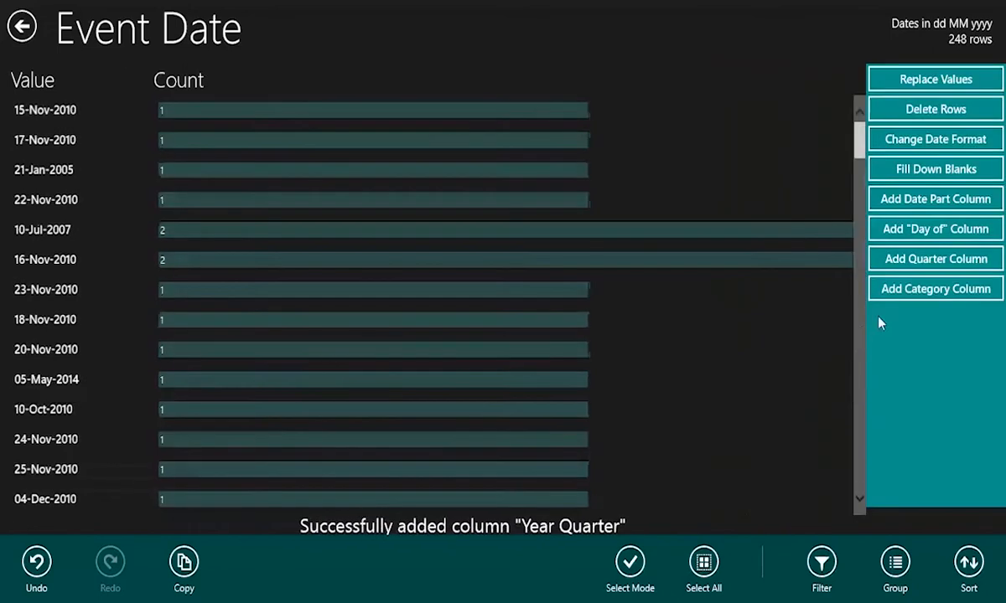
Add a fiscal Year Quarter column with September as the last month of the year, prefix FQ and separator /
click(942, 260)
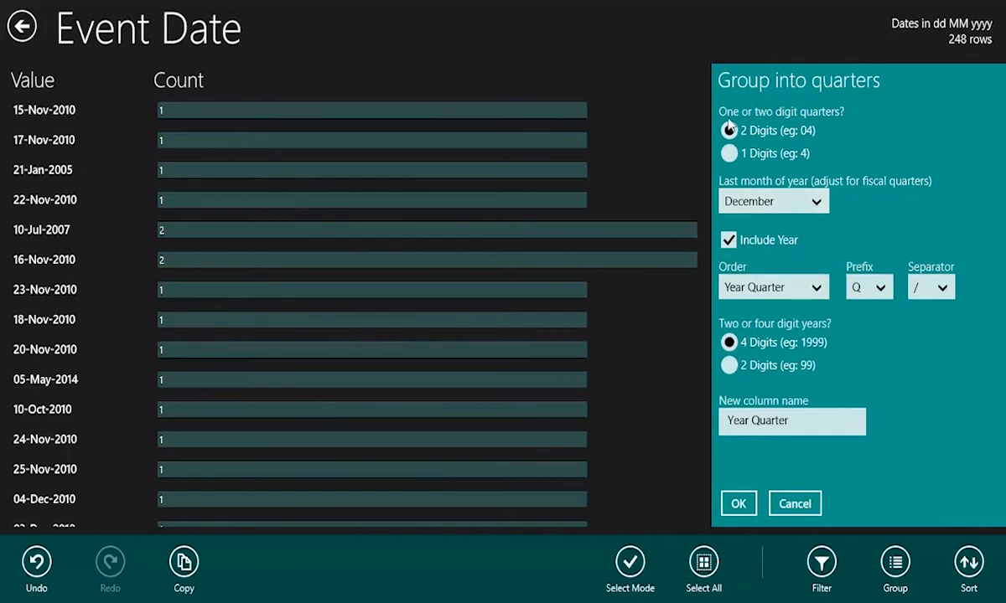
click(819, 207)
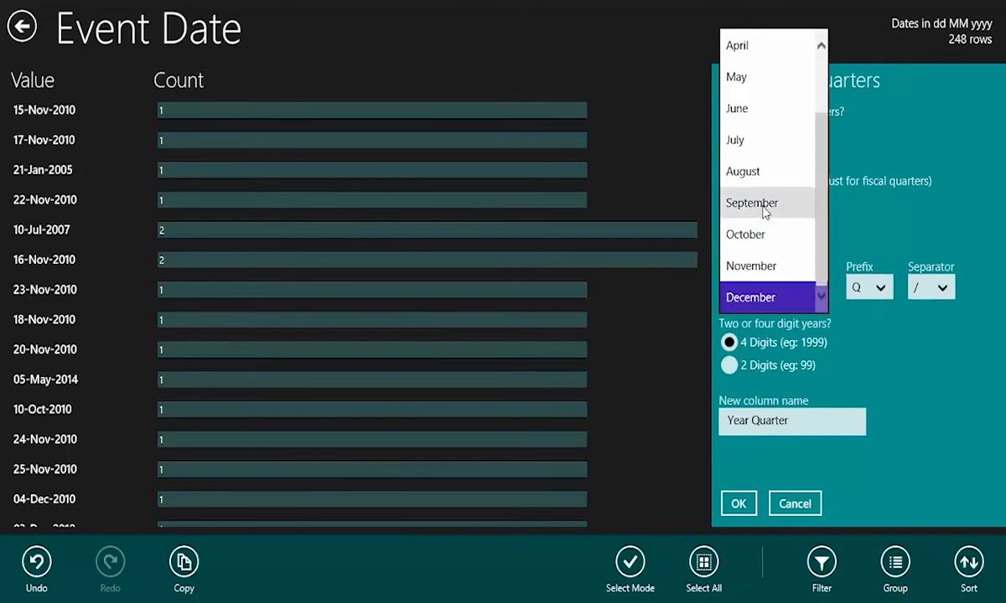
click(733, 205)
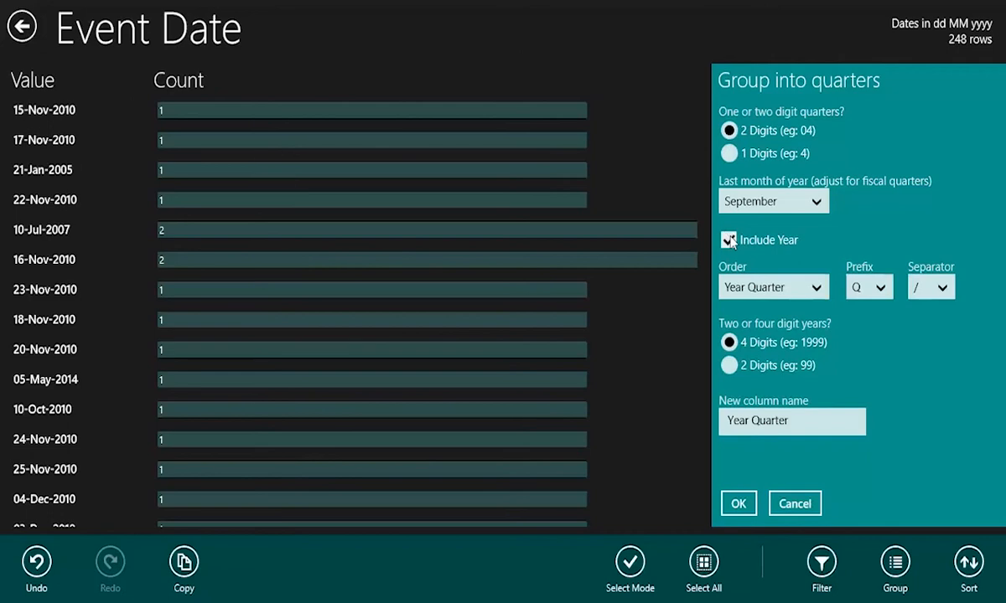
click(876, 286)
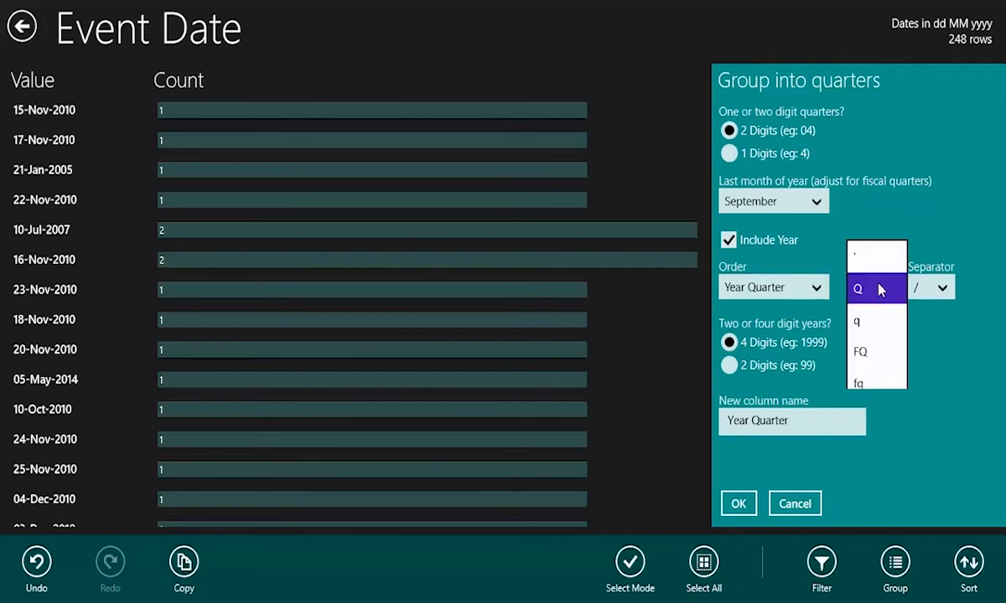
click(867, 355)
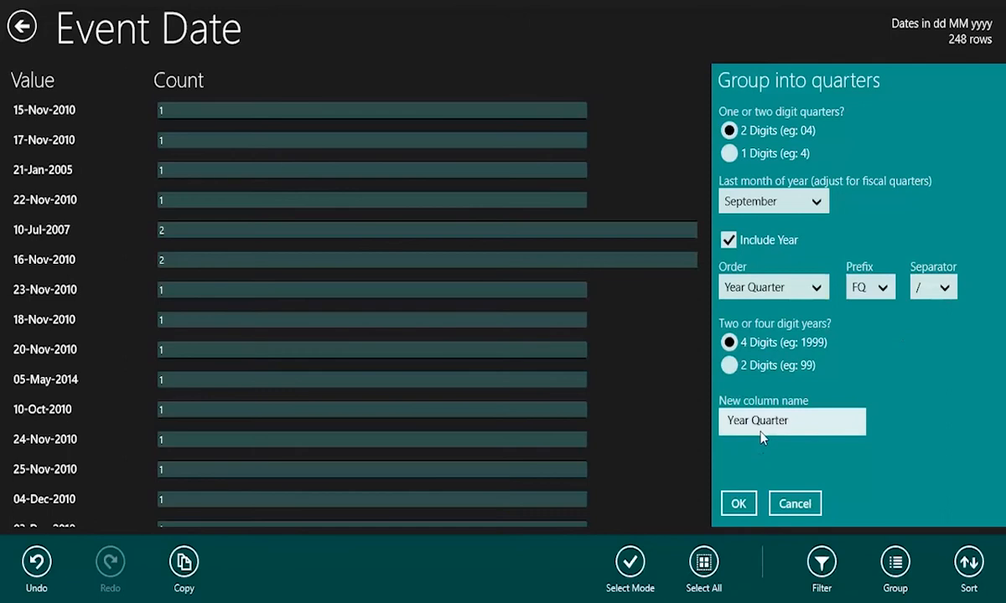
click(737, 506)
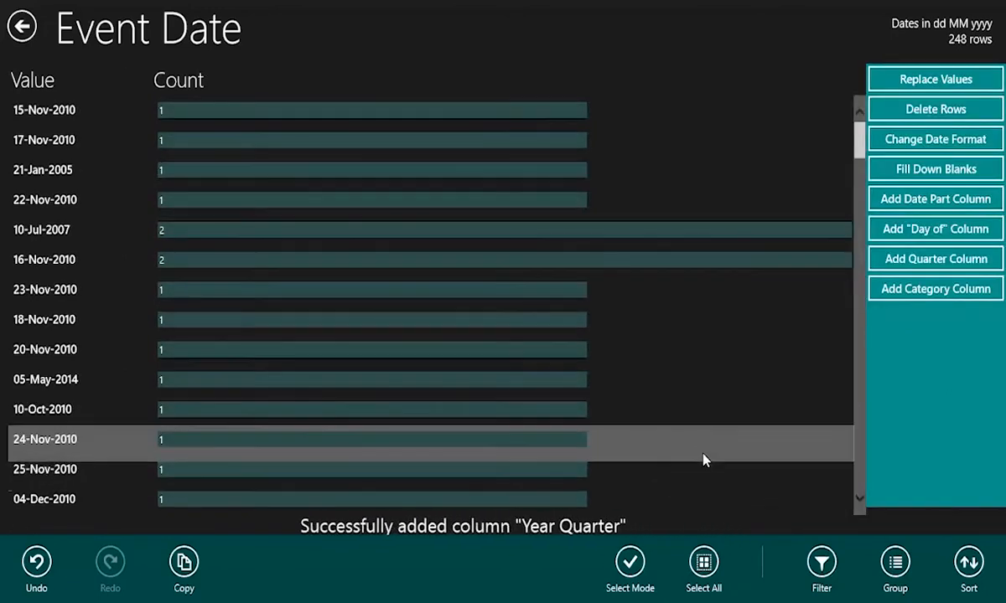
Return to the table of all columns, review the added date columns and copy the table to the clipboard
click(24, 30)
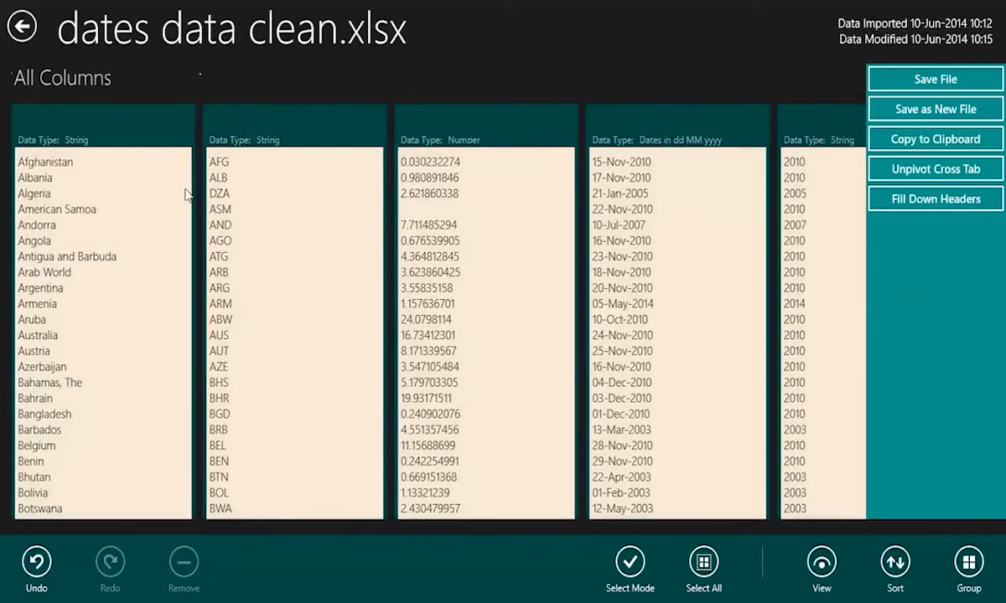
drag(291, 526, 772, 566)
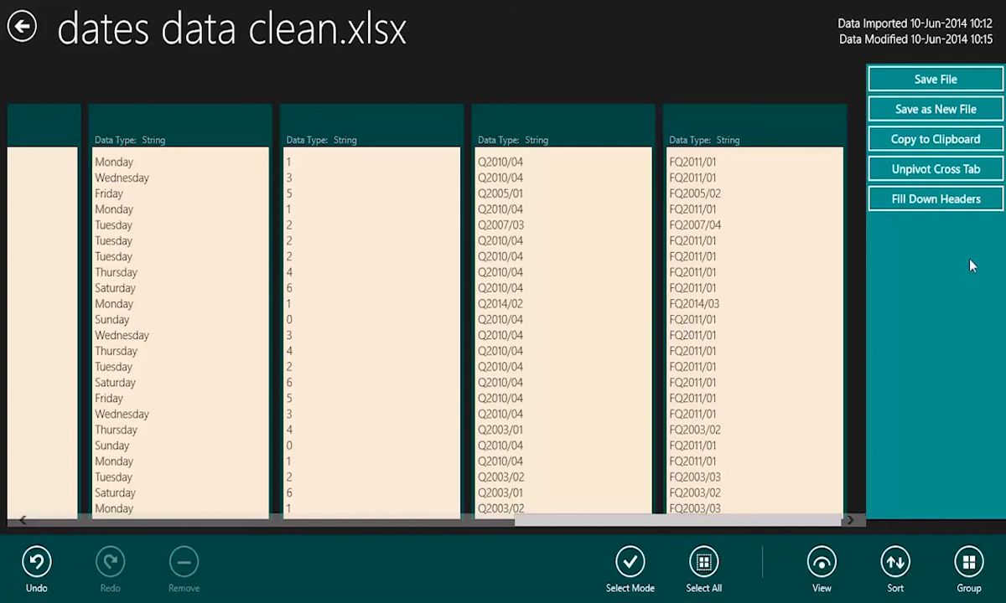
click(942, 142)
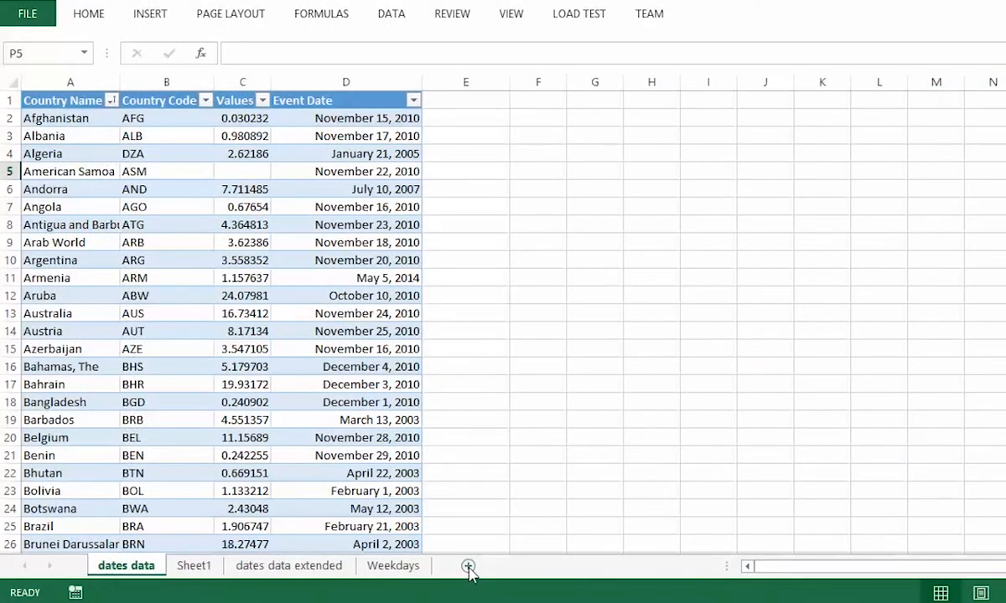
In the Excel workbook, add a new sheet and paste the copied table at cell A1
click(468, 566)
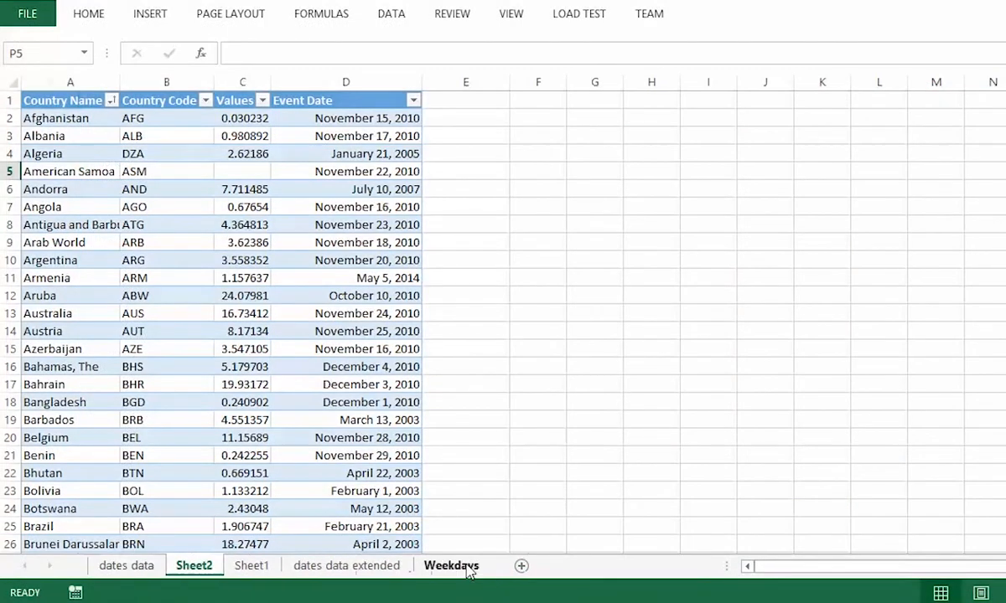
right_click(50, 100)
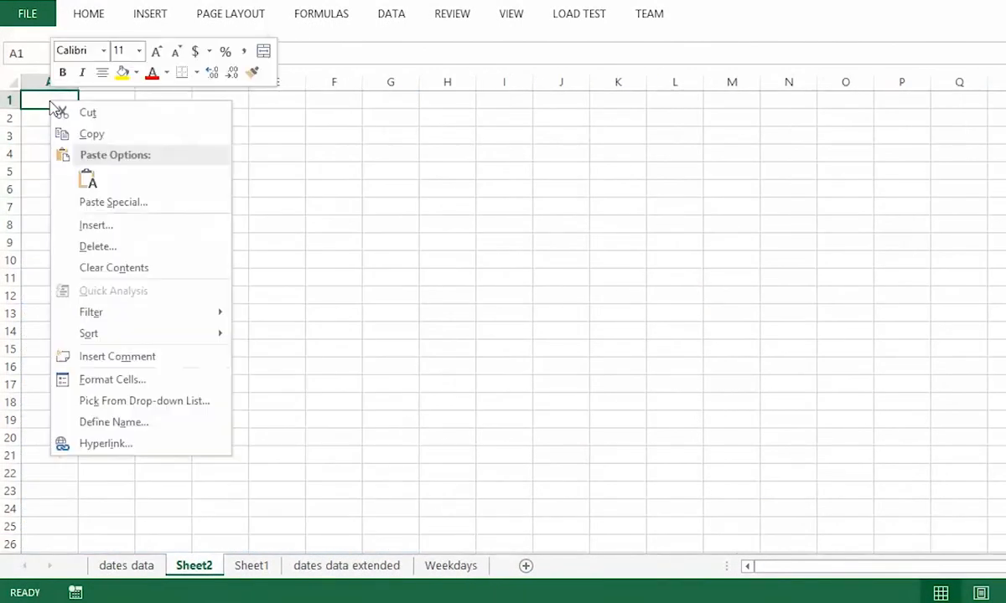
click(87, 179)
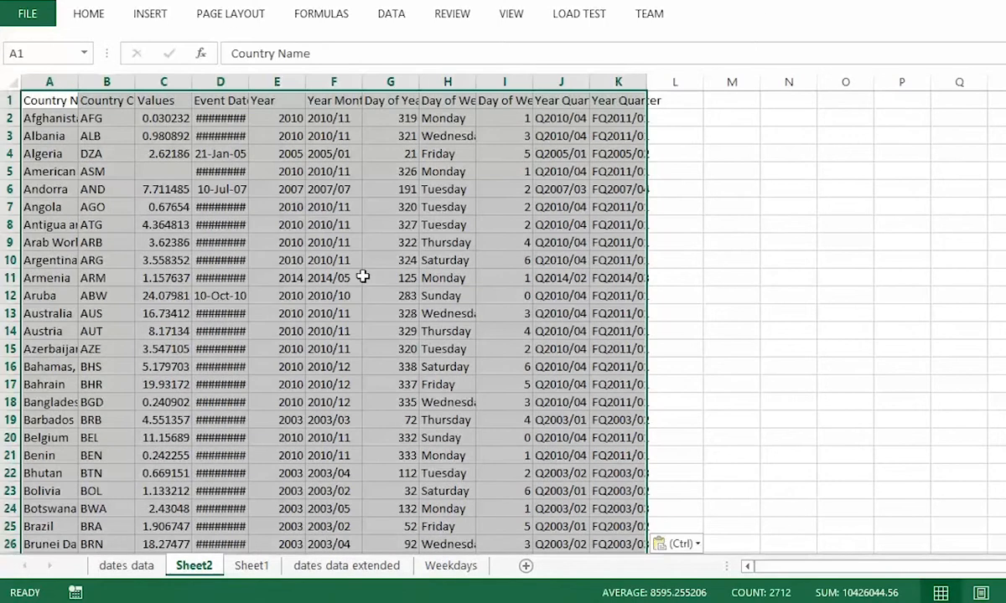
Widen the Event Date, Year Month, Day of Year, Day of Week Number and both Year Quarter columns to show their contents
drag(248, 84, 290, 84)
drag(403, 83, 566, 84)
drag(680, 84, 964, 84)
click(903, 100)
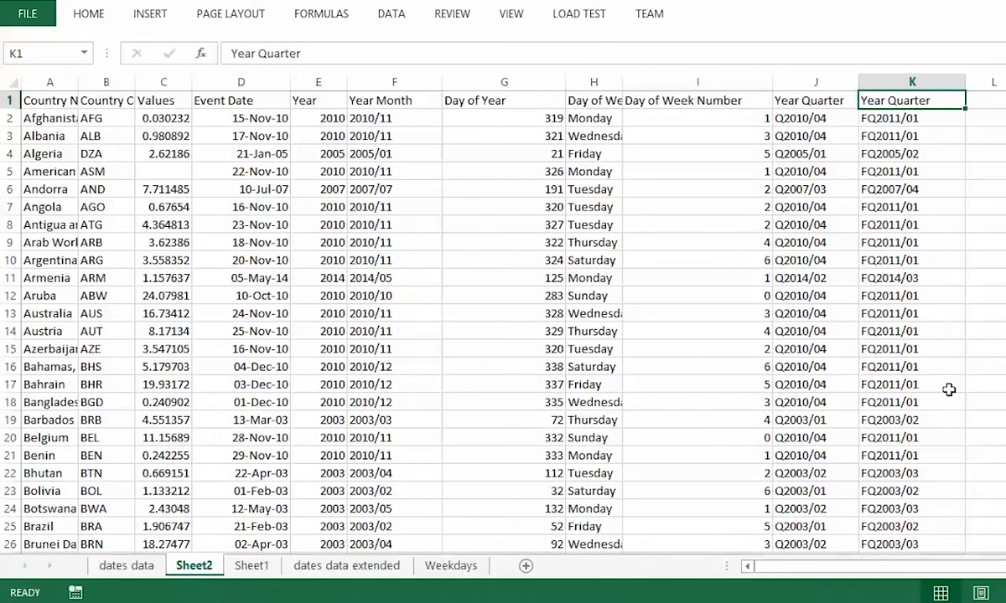